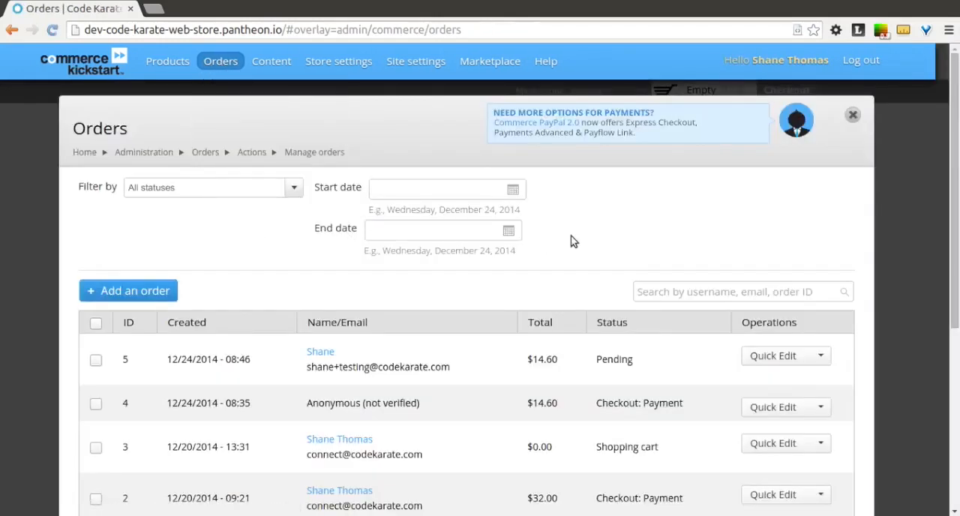
Open the most recent order for quick editing and review its line items, order history and payment details
scroll(570, 241, down, 3)
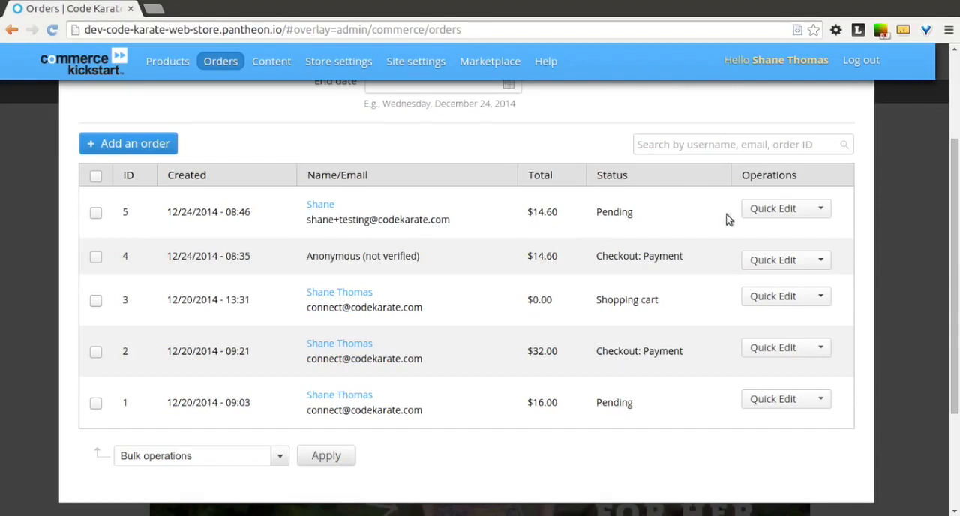
click(772, 209)
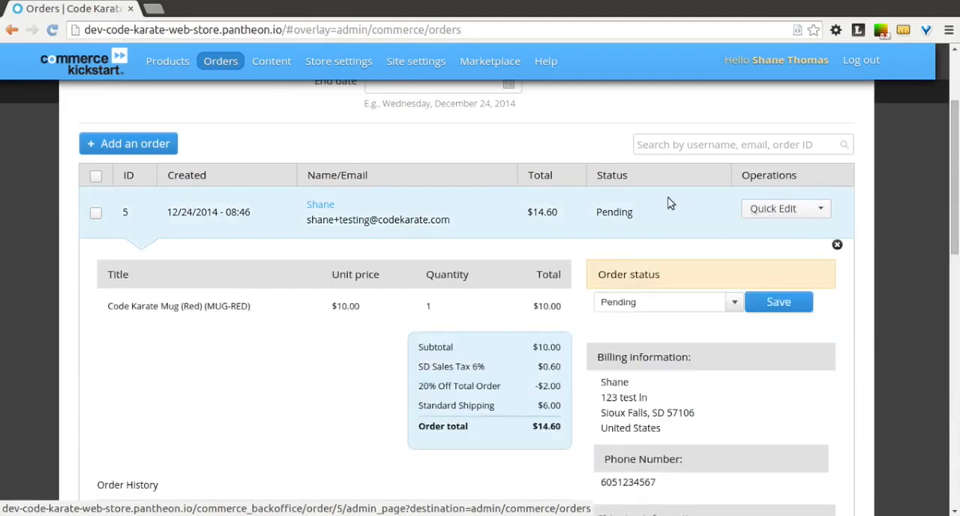
scroll(670, 203, down, 3)
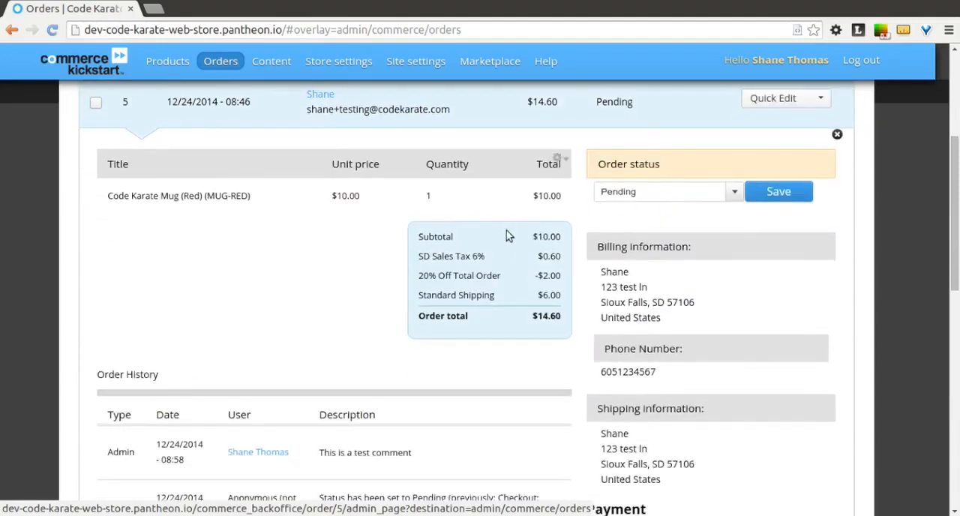
scroll(515, 264, down, 5)
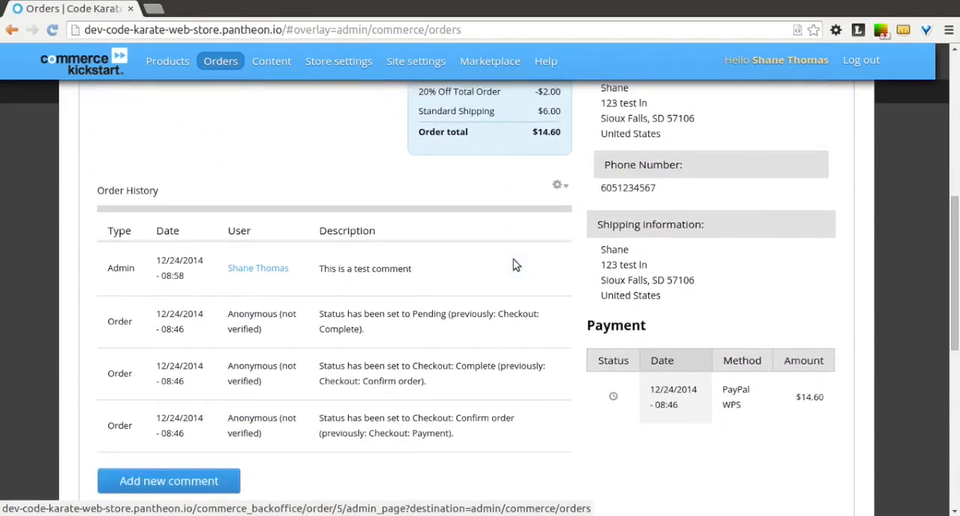
scroll(515, 264, up, 1)
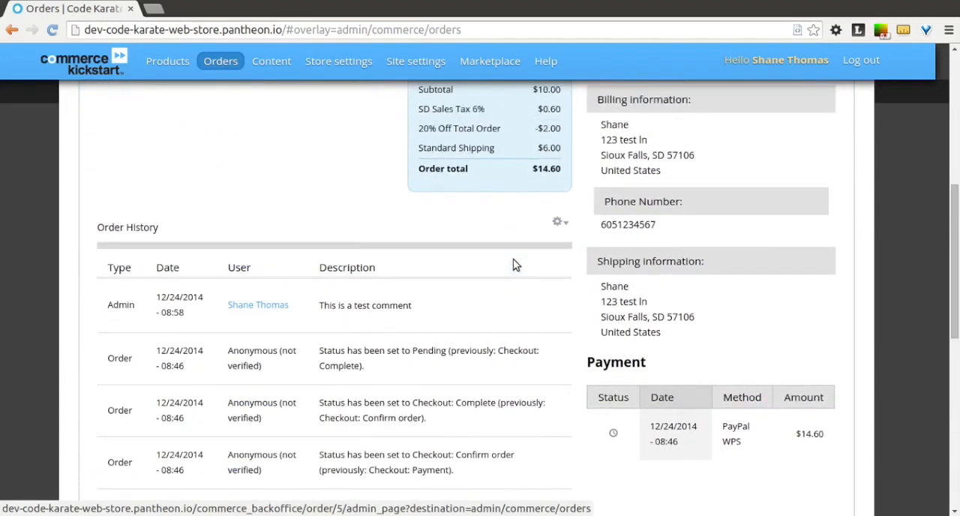
scroll(515, 264, down, 1)
scroll(515, 264, up, 6)
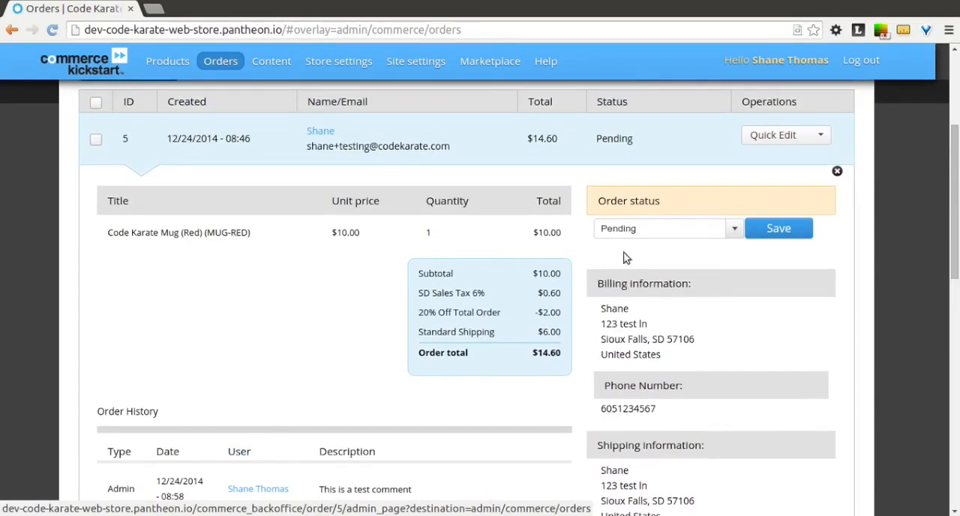
Set the most recent order's status to Processing, save it and check the order history
click(733, 229)
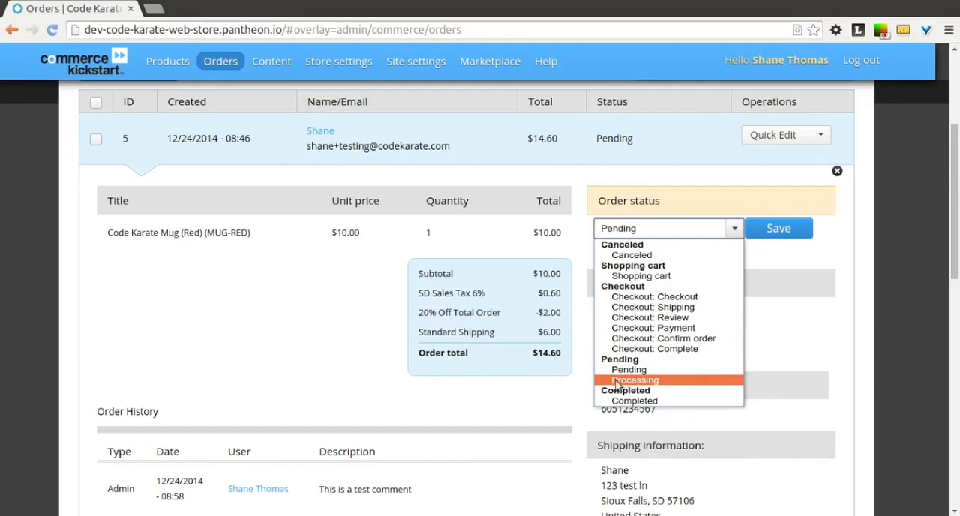
click(668, 381)
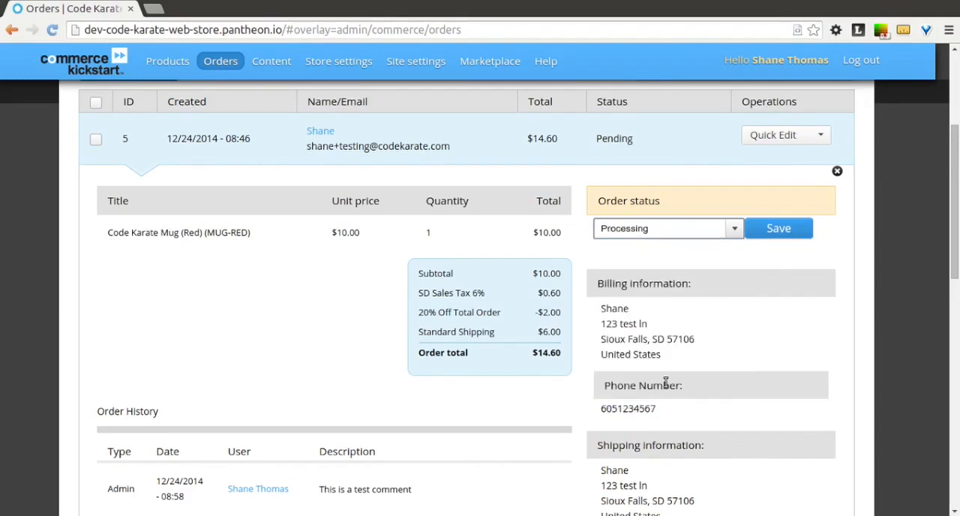
click(778, 235)
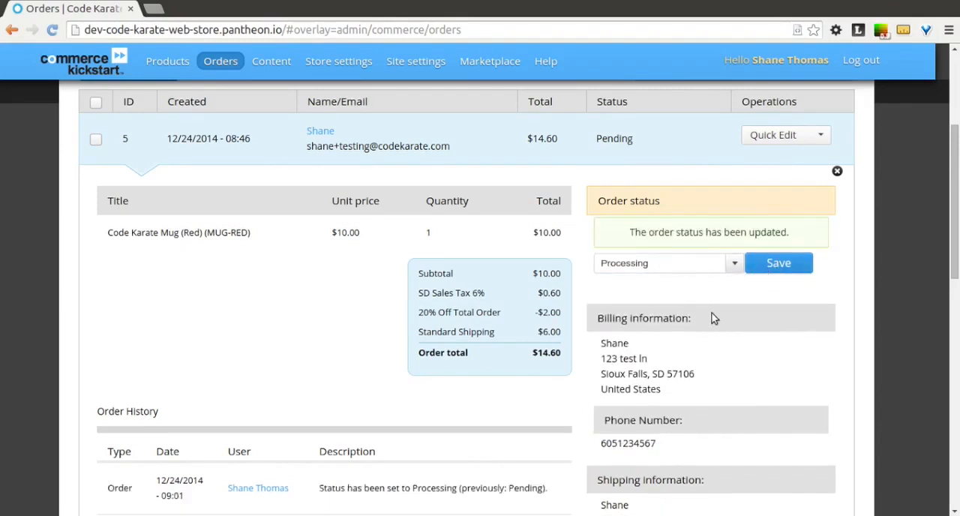
scroll(717, 319, down, 1)
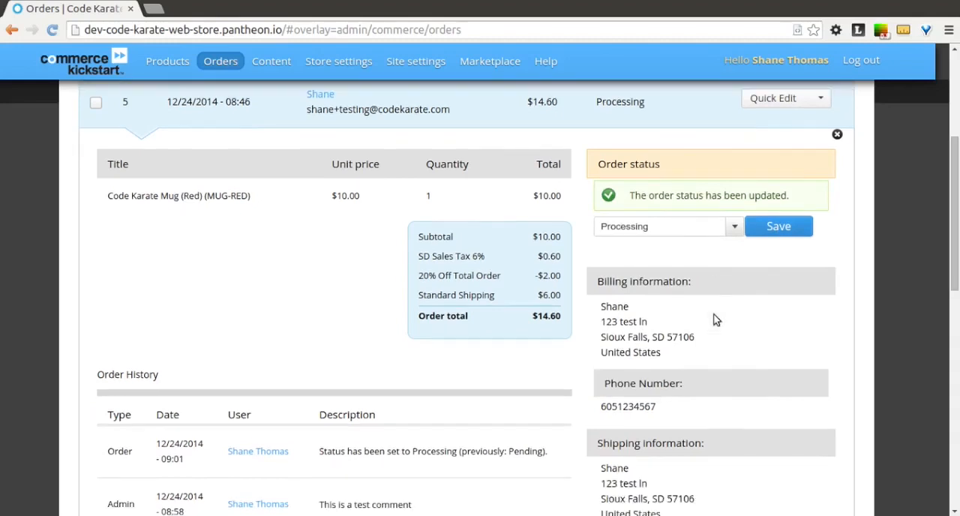
scroll(716, 320, down, 5)
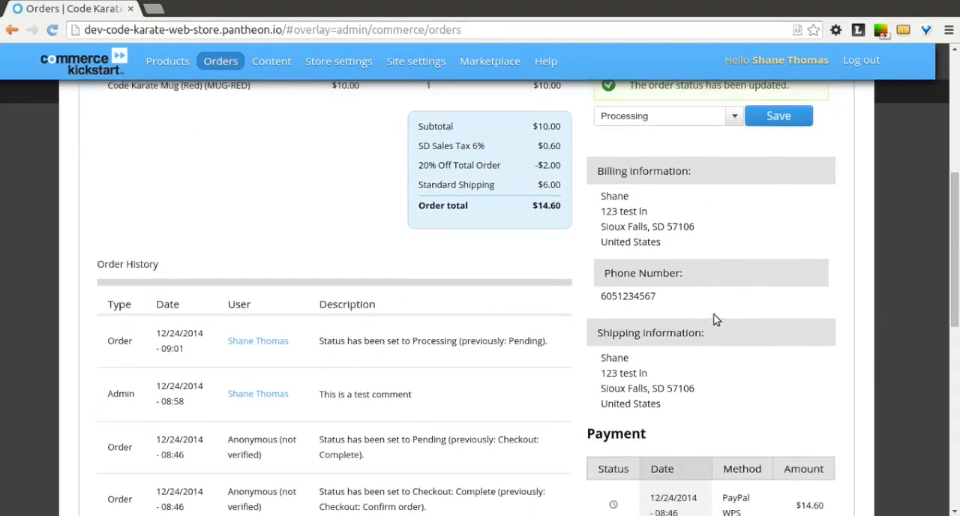
scroll(716, 319, up, 5)
scroll(716, 319, up, 2)
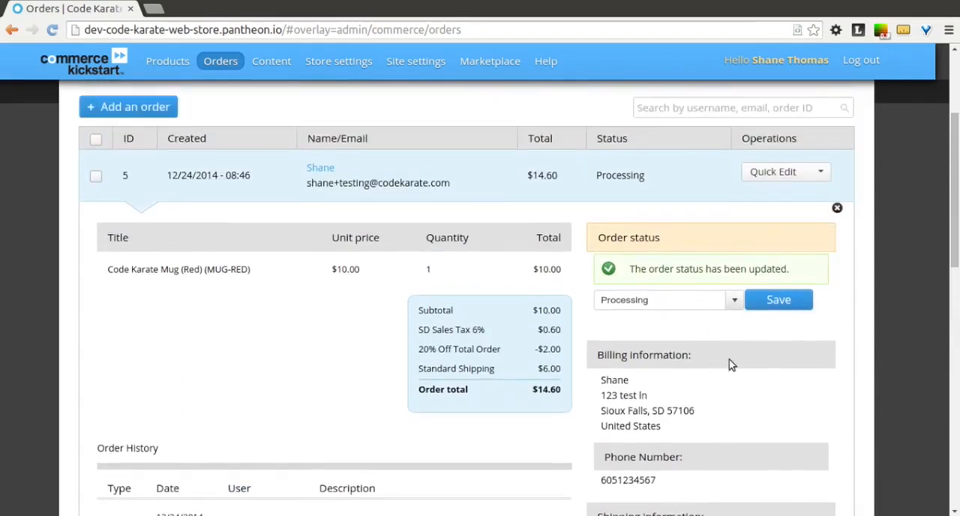
Open the new comment form under the order history and review the existing history entries
scroll(732, 365, down, 3)
scroll(729, 359, down, 5)
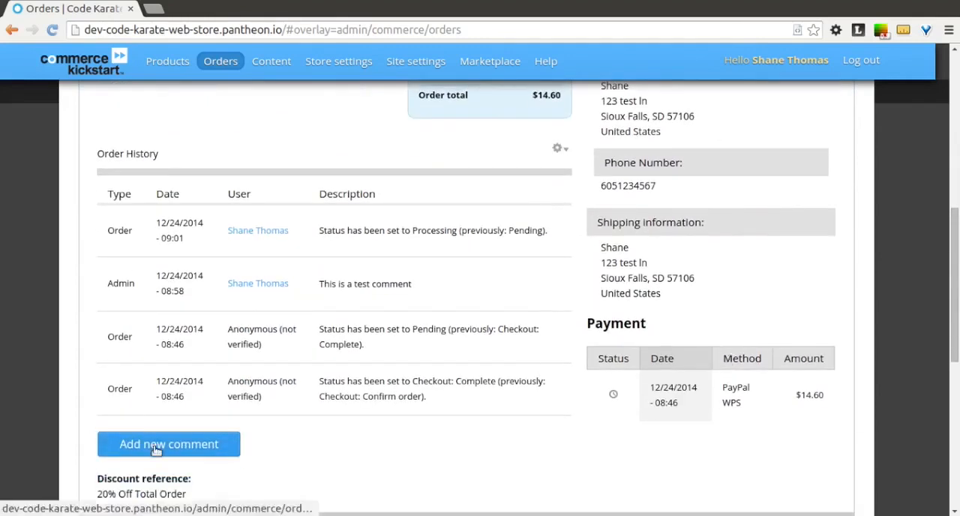
click(124, 444)
scroll(123, 401, down, 6)
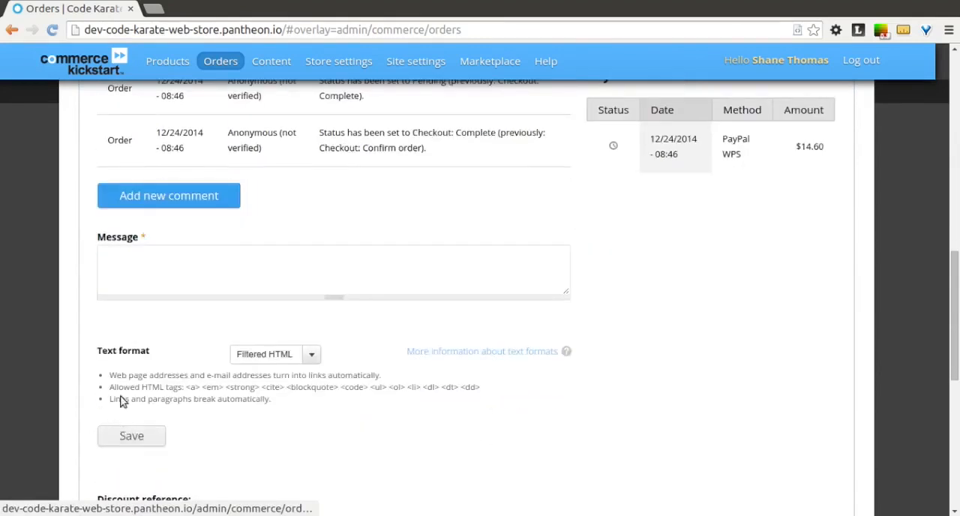
click(365, 283)
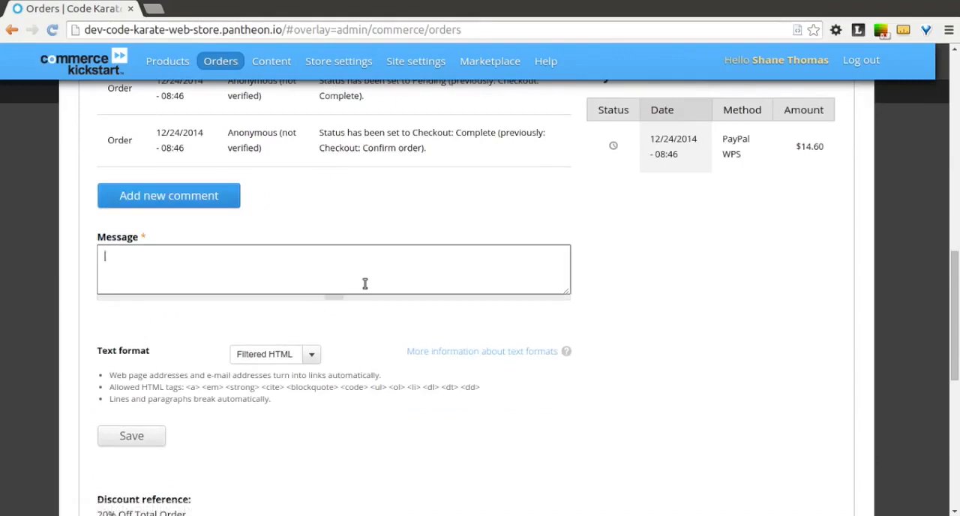
scroll(366, 289, up, 1)
scroll(364, 287, up, 3)
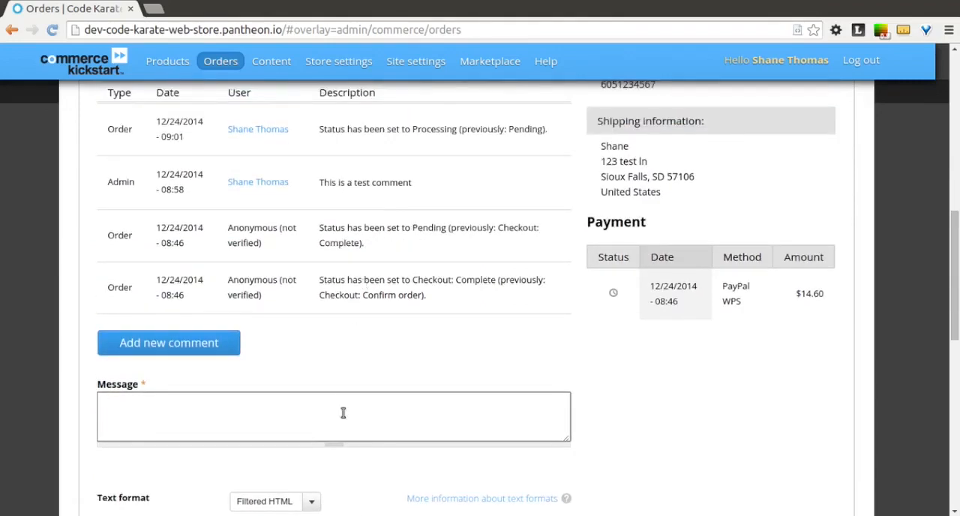
scroll(342, 415, up, 2)
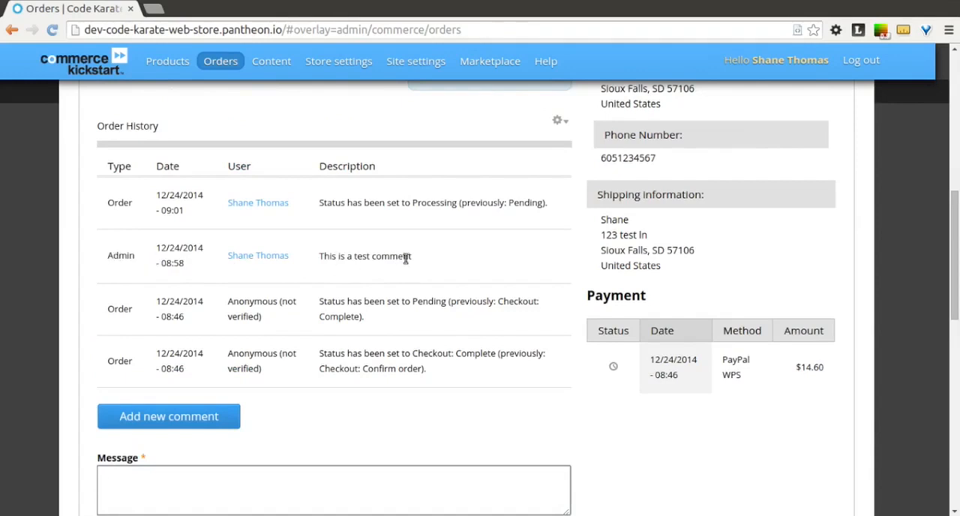
scroll(441, 263, down, 5)
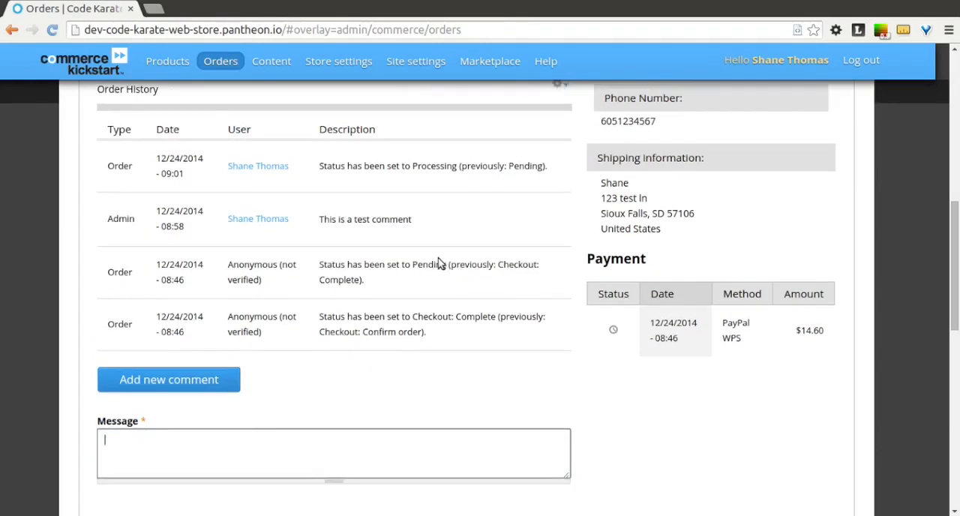
scroll(441, 263, up, 9)
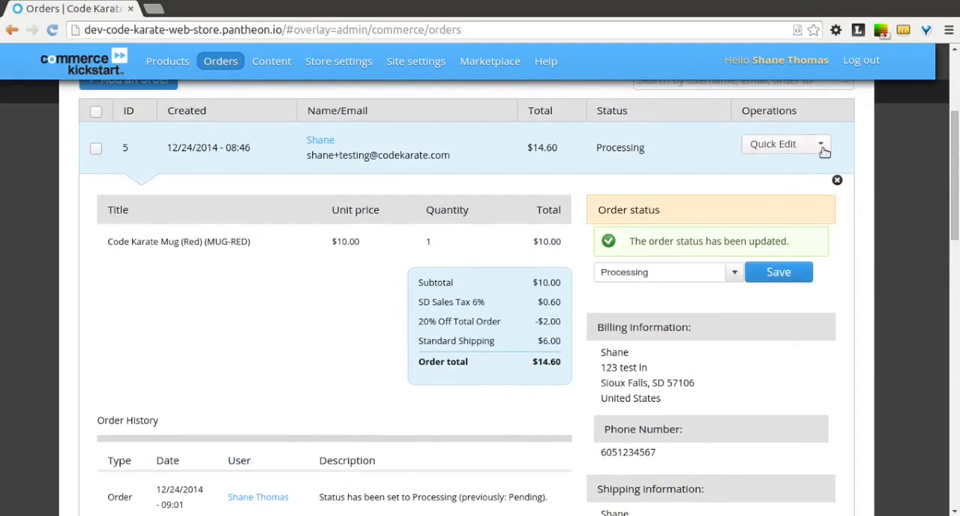
Open the full edit form of the most recent order from its row operations
scroll(800, 218, down, 5)
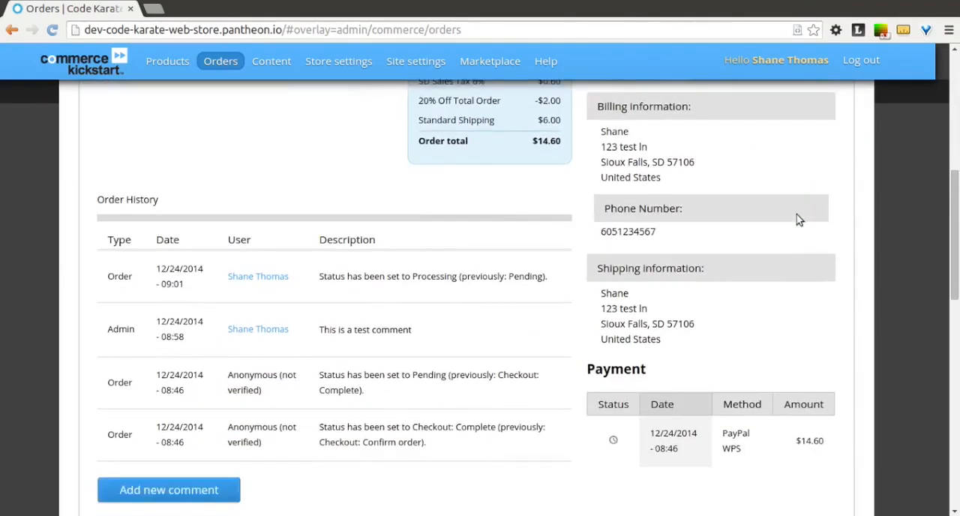
scroll(800, 219, up, 6)
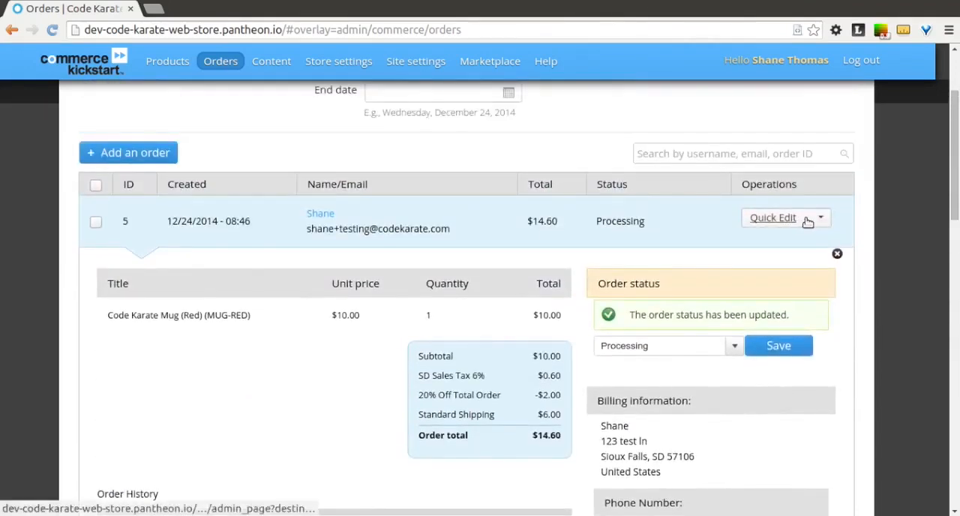
click(819, 221)
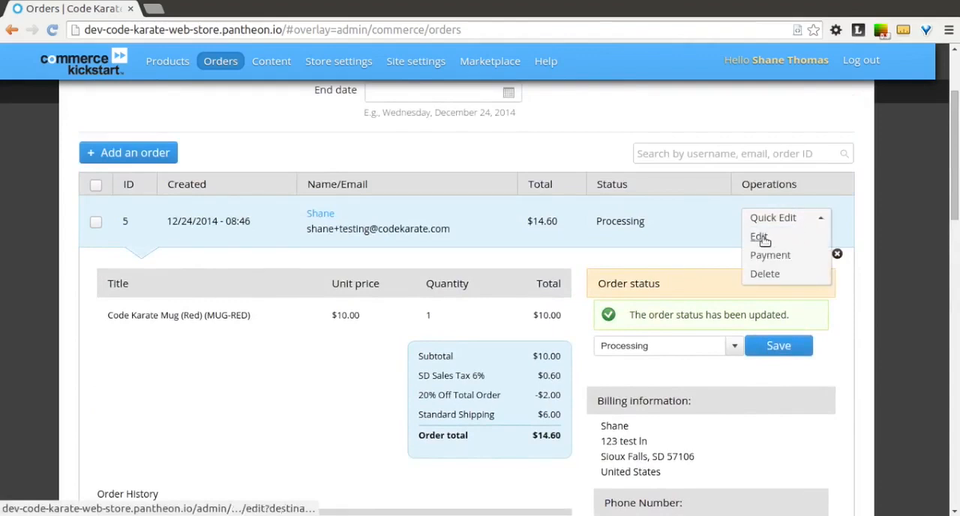
click(761, 240)
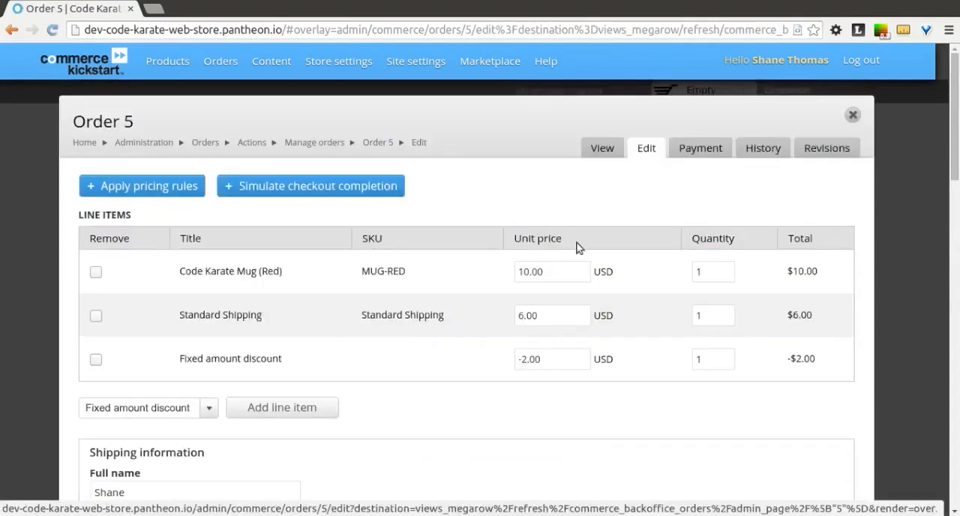
Show the order's complete history and read through its logged status changes, comments, payment and cart entries
click(759, 153)
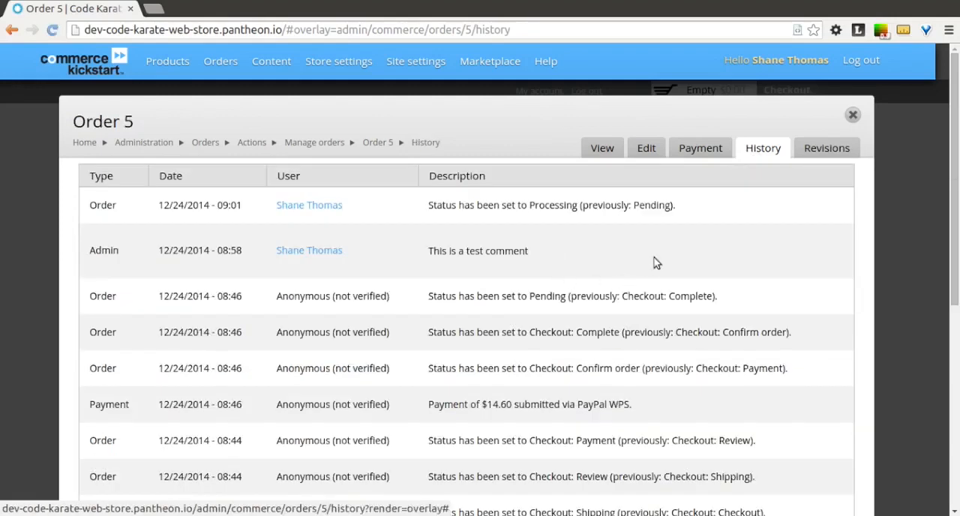
scroll(655, 262, down, 5)
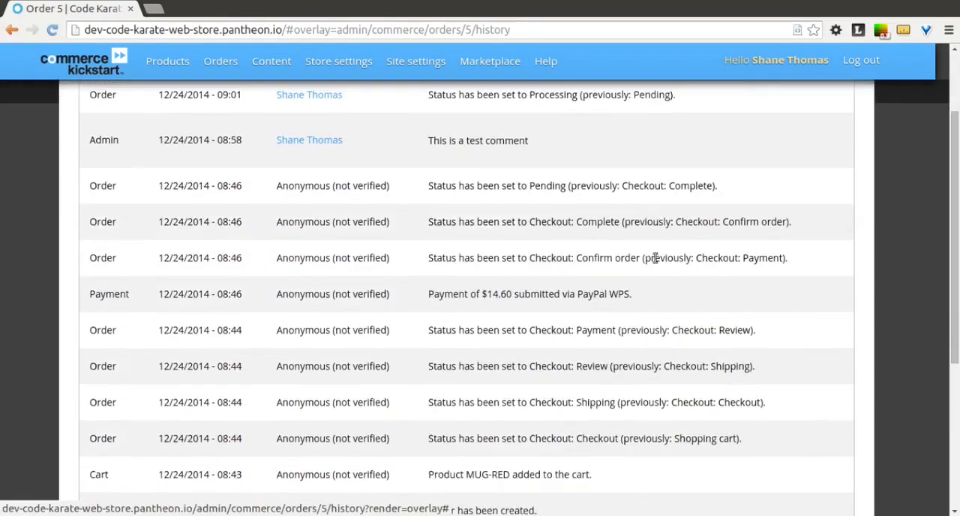
scroll(655, 258, up, 3)
scroll(655, 258, up, 2)
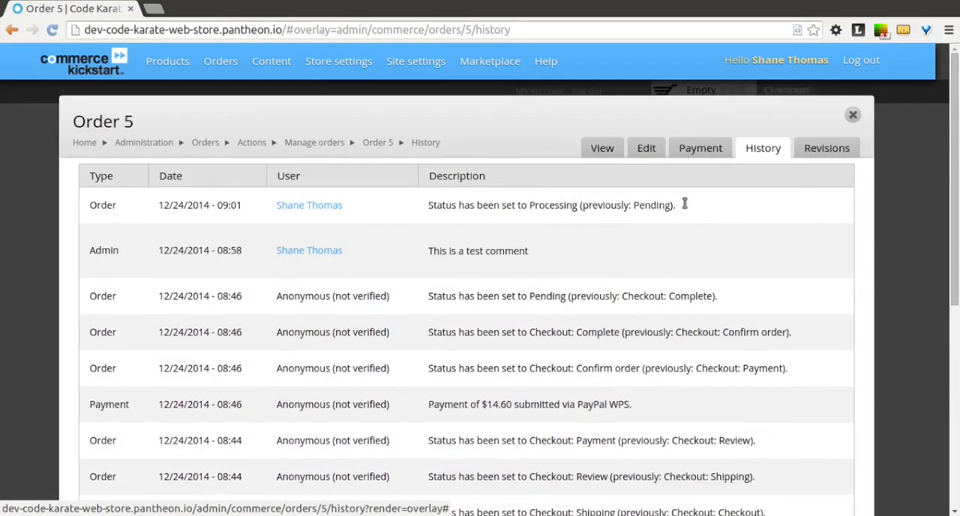
Show the order's revisions and review their statuses and log messages
click(802, 150)
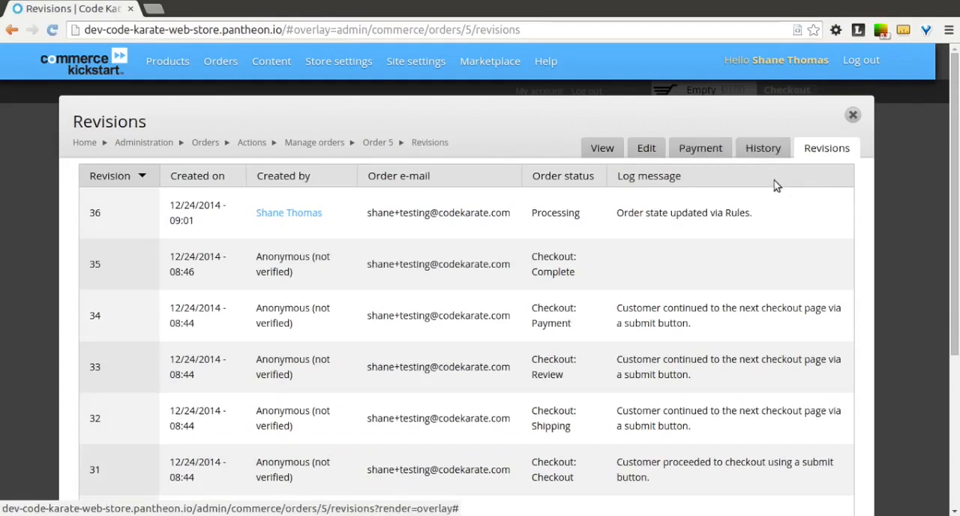
scroll(776, 186, down, 4)
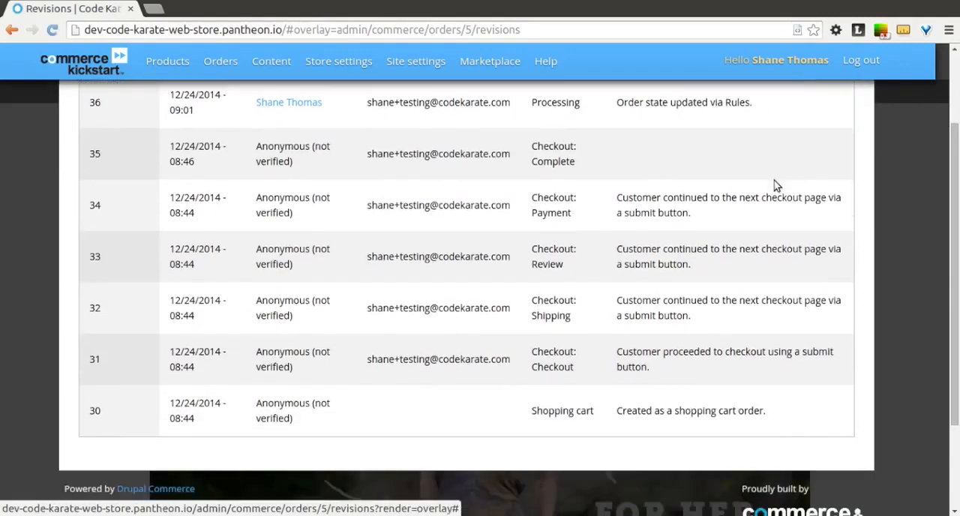
scroll(776, 186, up, 4)
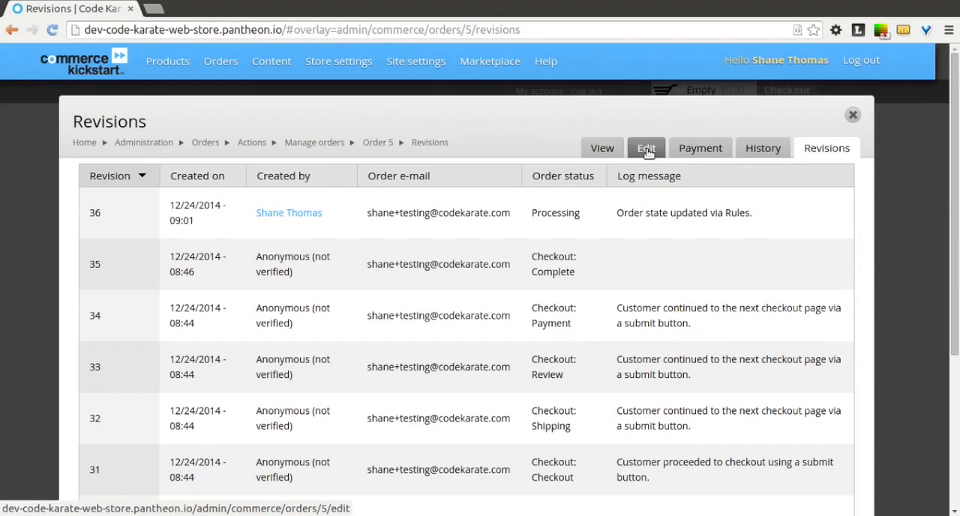
Show the order's payment record and examine the result message of the PayPal WPS transaction
click(691, 149)
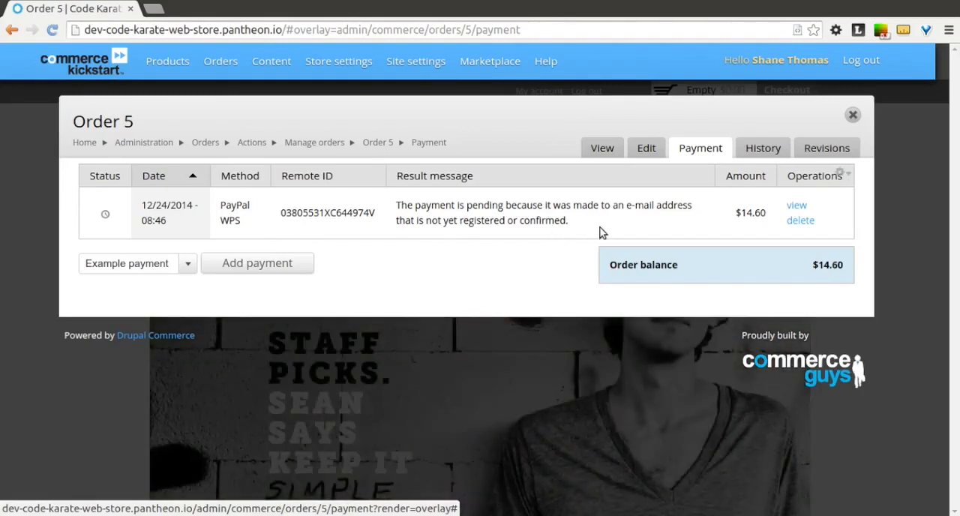
drag(596, 229, 395, 203)
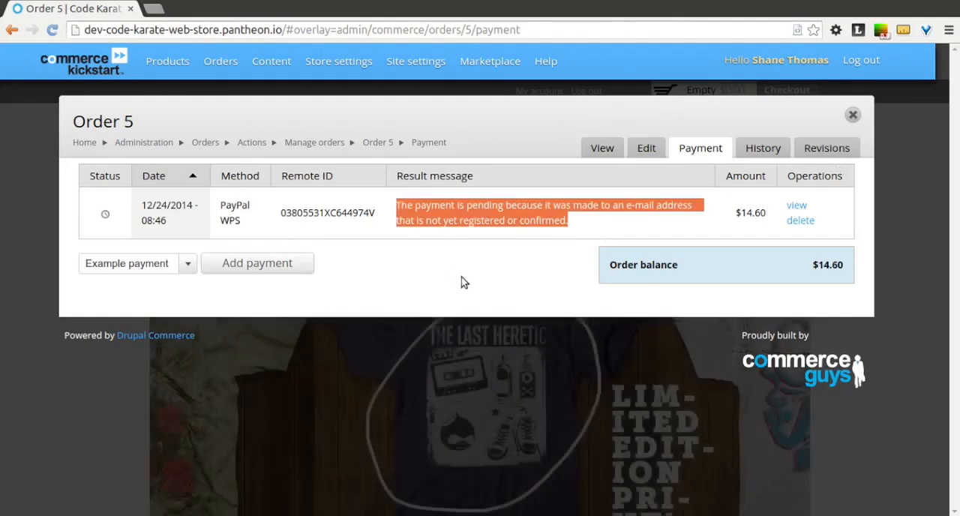
click(462, 282)
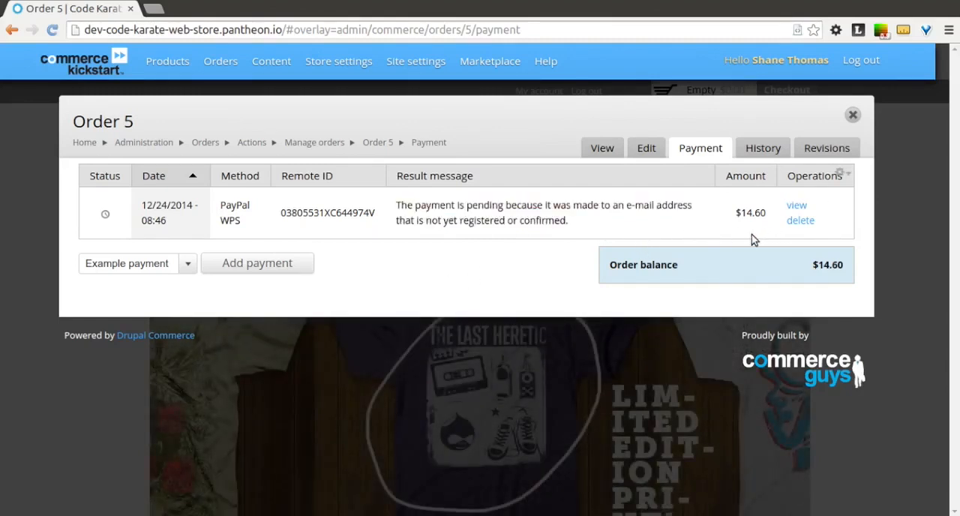
Review the order's overview page and reopen its edit form with the line items
click(596, 152)
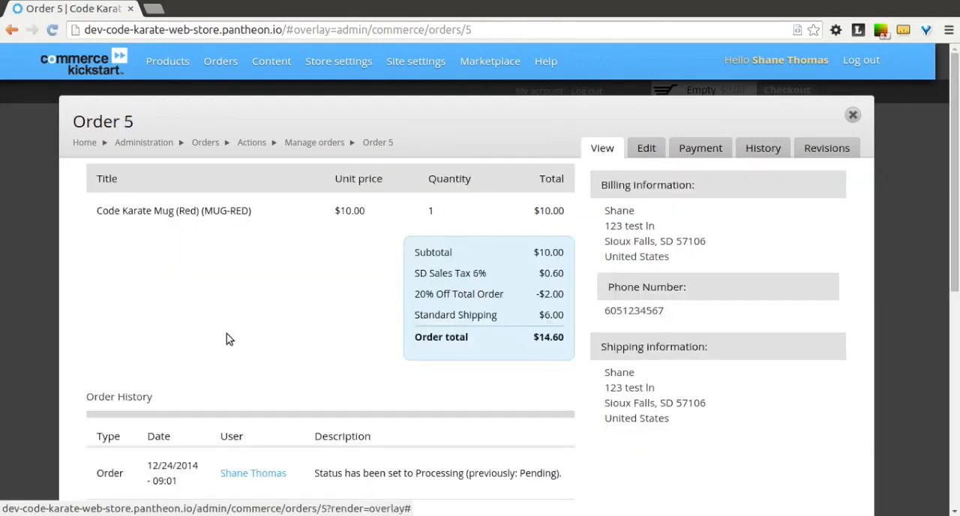
scroll(229, 341, down, 4)
scroll(229, 341, up, 4)
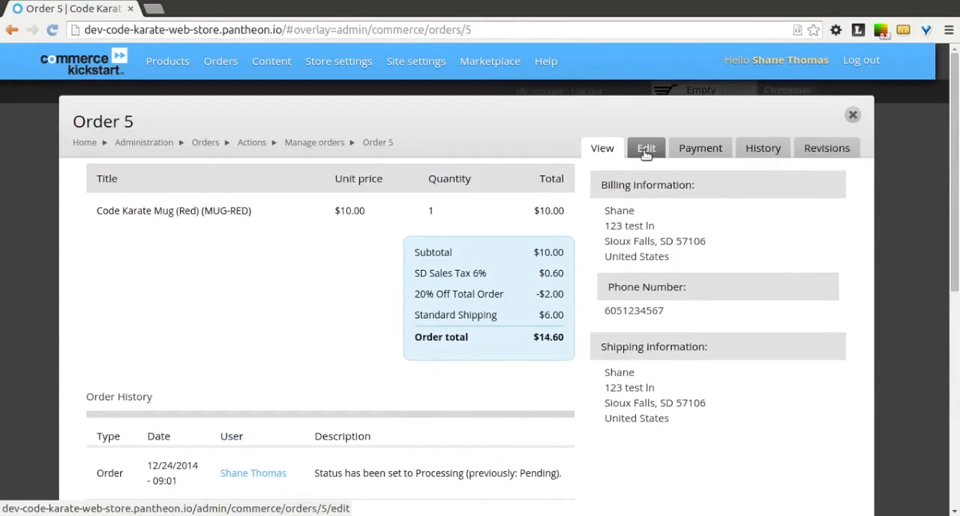
click(646, 149)
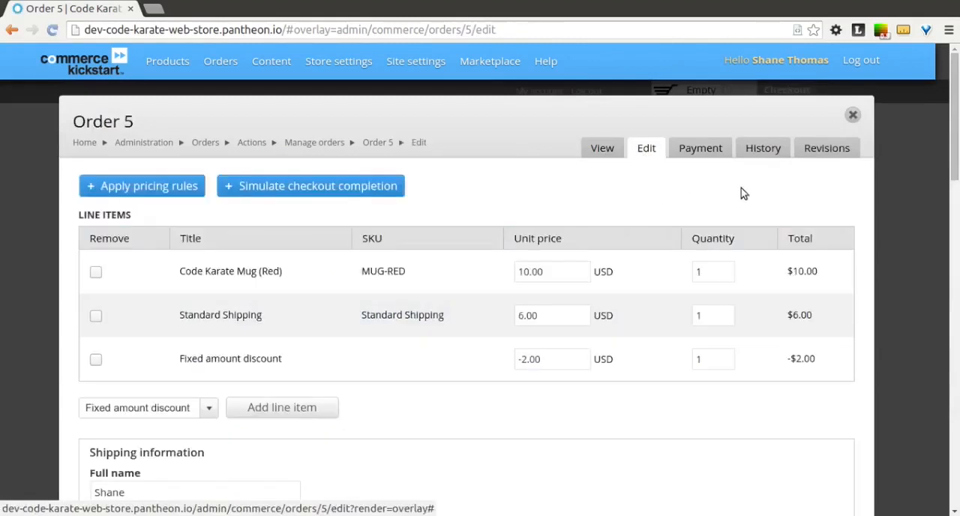
Review the order's edit form, covering its line items, shipping information, billing information and discount reference
scroll(742, 194, down, 2)
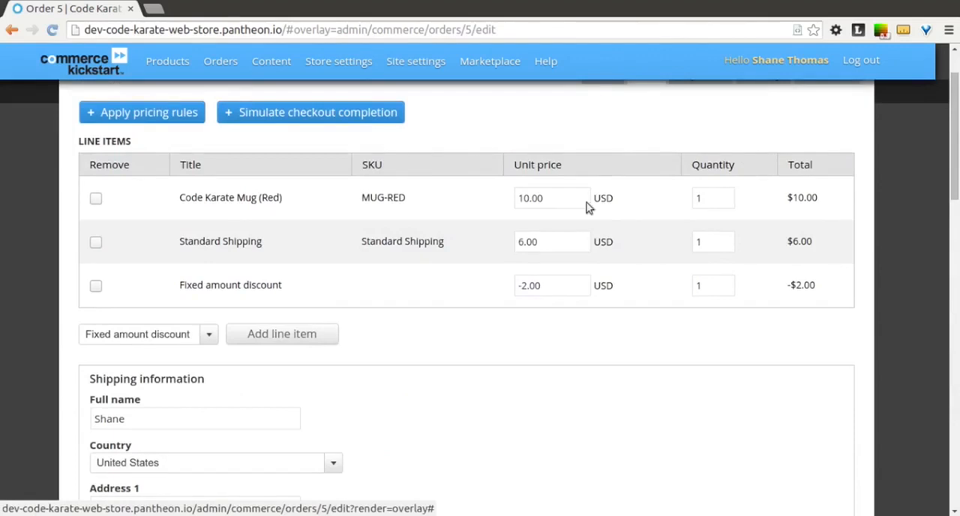
scroll(530, 285, down, 6)
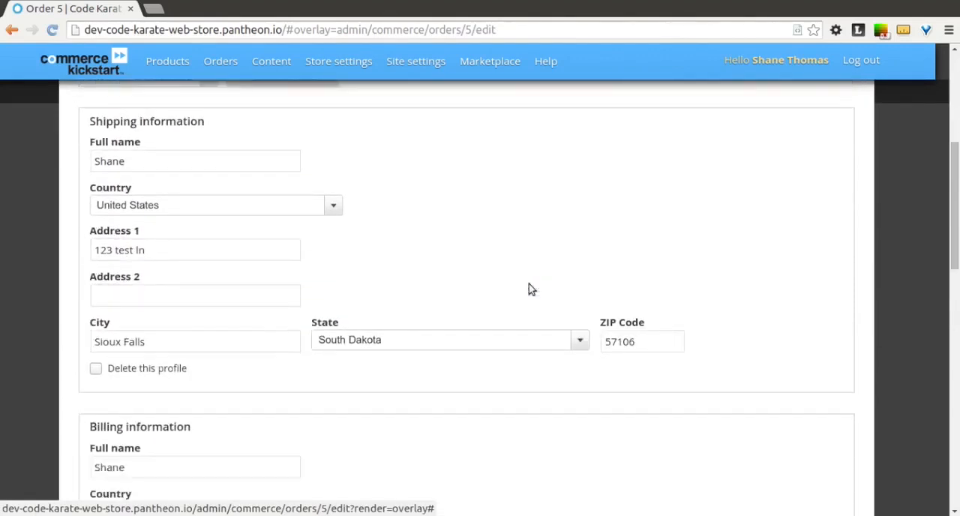
scroll(529, 285, down, 4)
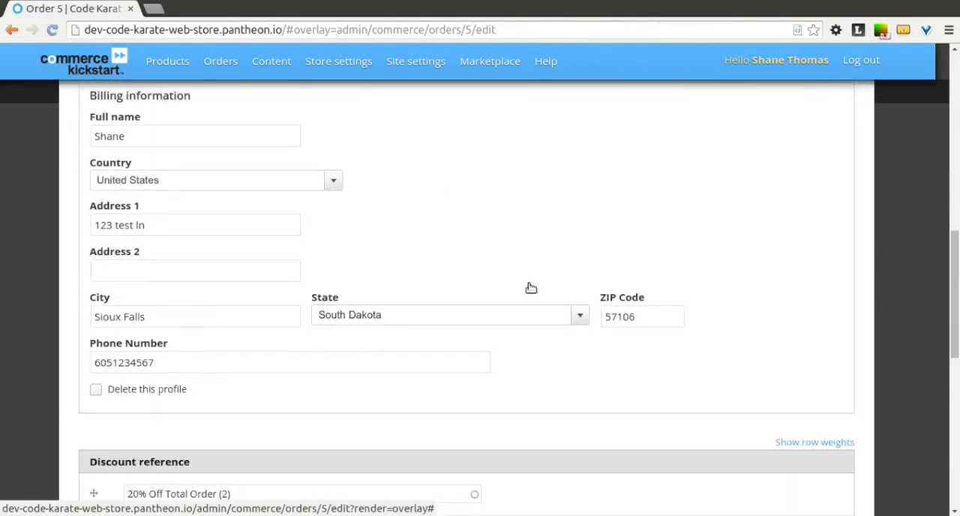
scroll(529, 287, down, 5)
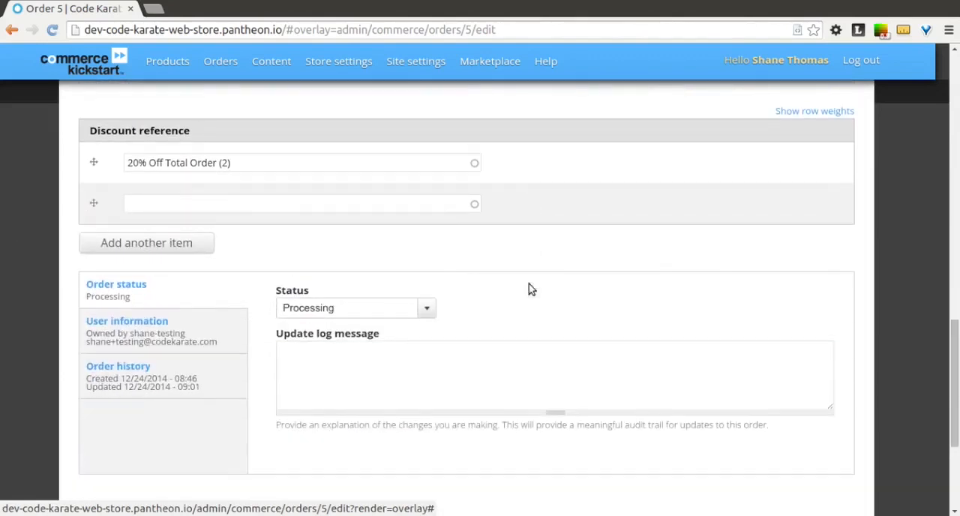
scroll(529, 284, up, 9)
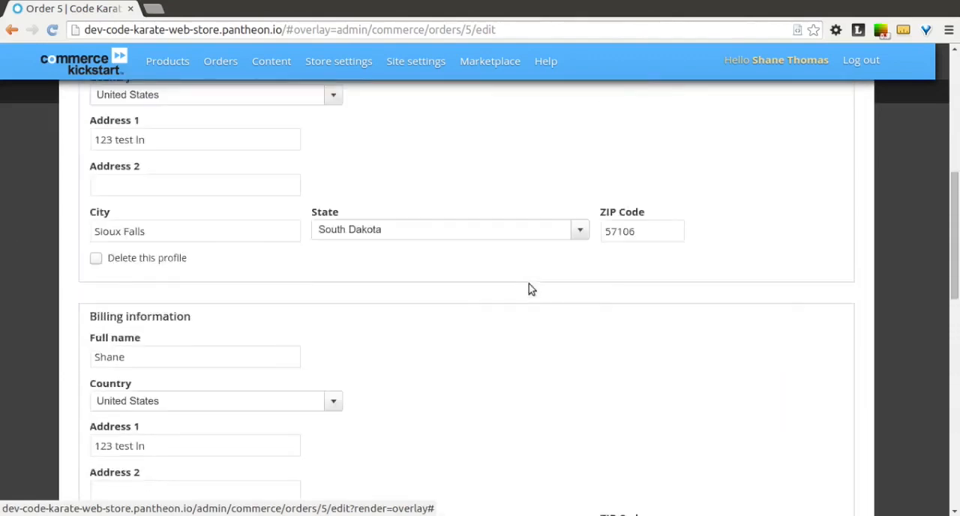
Examine the available order status options in the edit form and dismiss the list without choosing another status
scroll(529, 289, down, 9)
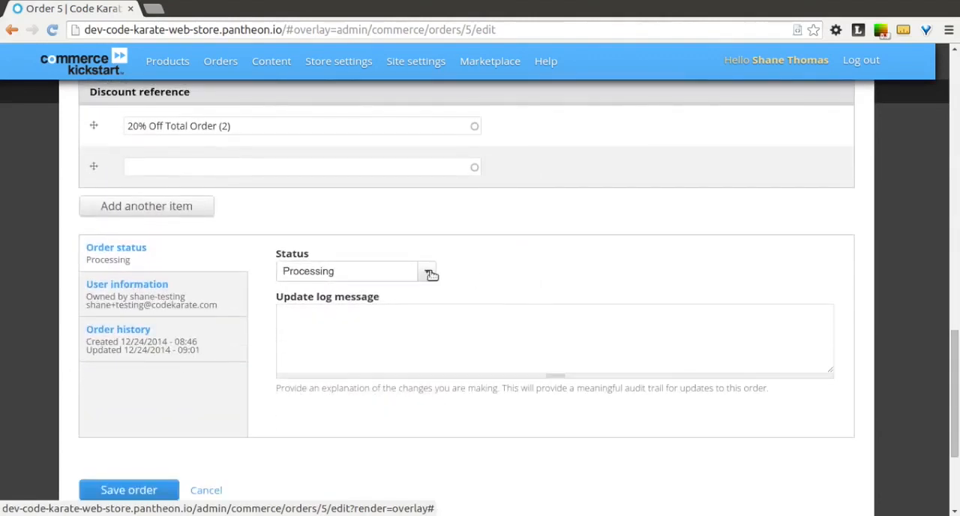
click(429, 271)
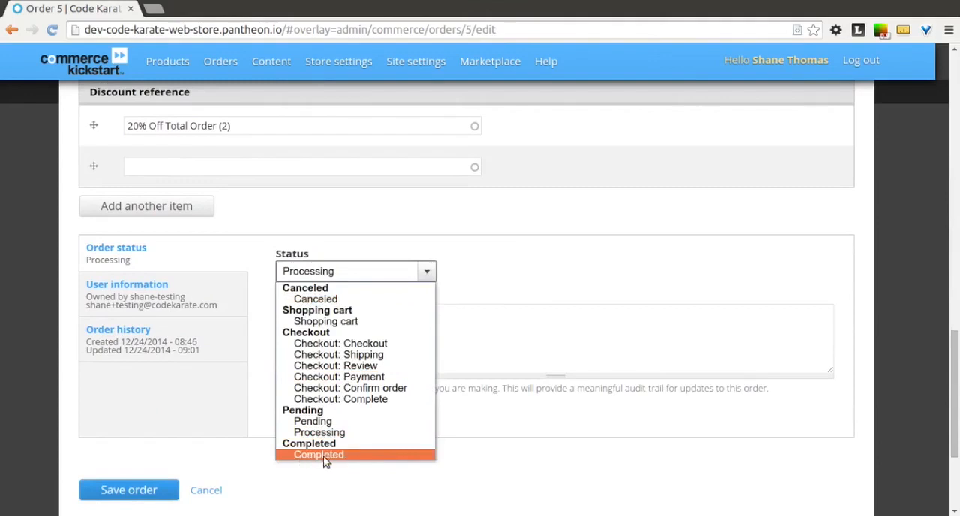
click(538, 452)
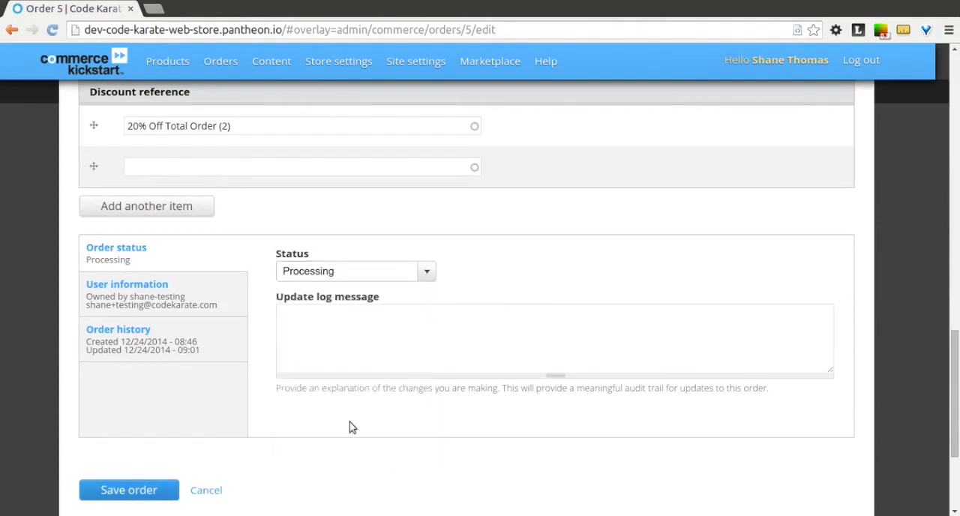